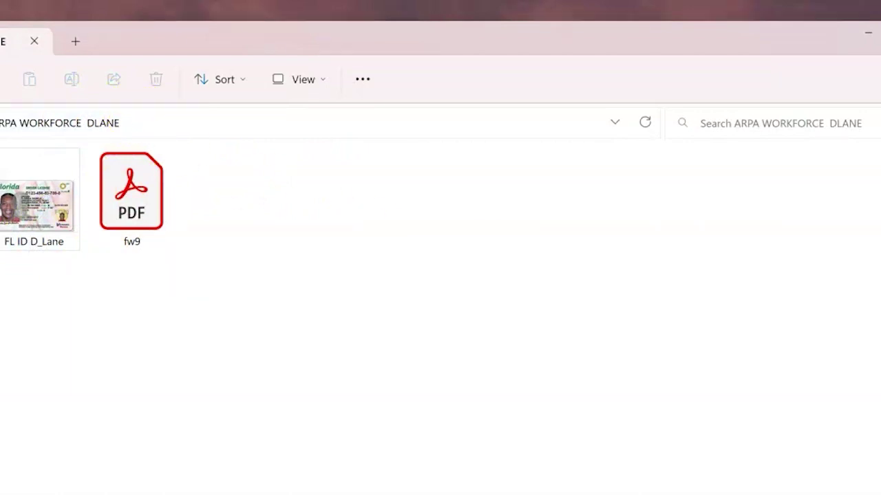
click(868, 33)
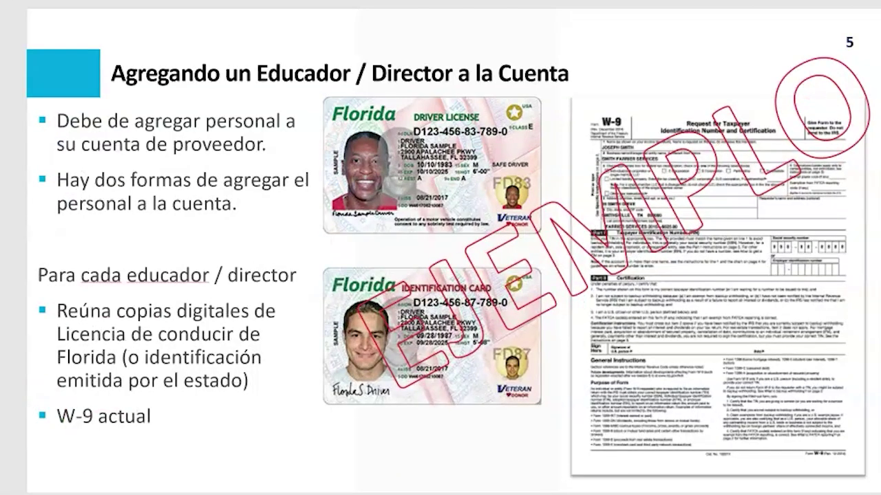
key(Right)
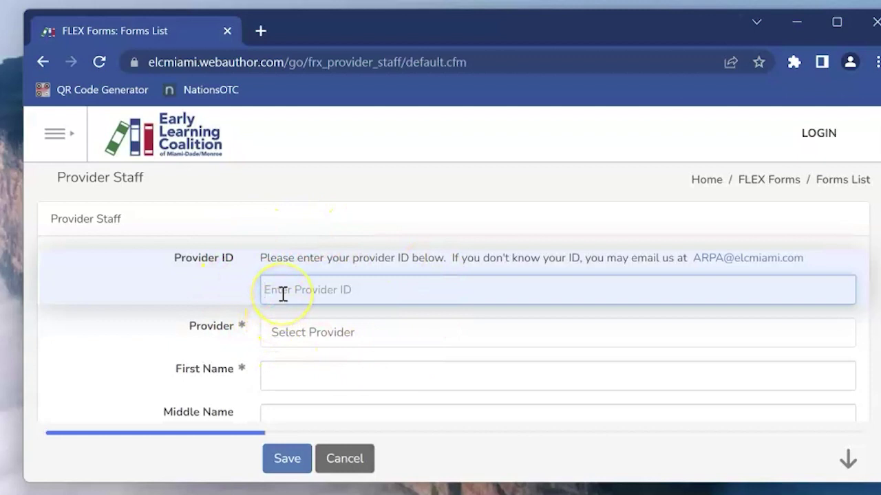
- Enter the provider ID in the Provider Staff form so that the matching provider is looked up
text(1119)
click(365, 331)
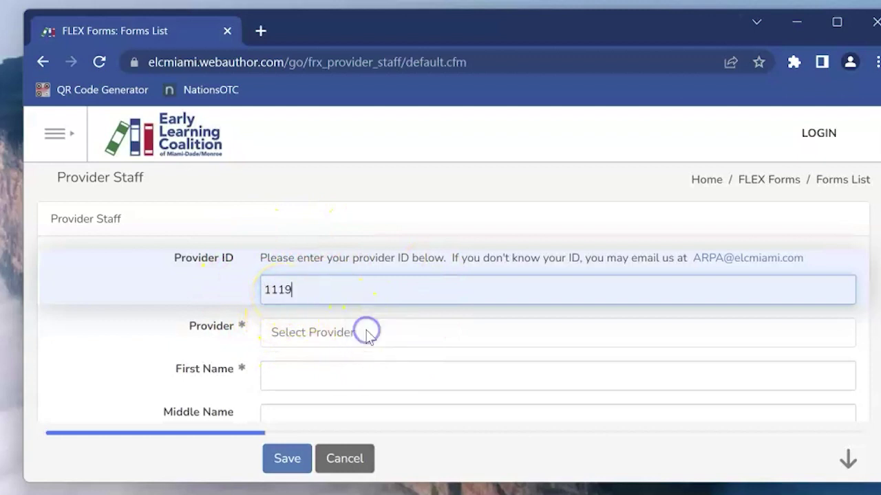
click(387, 340)
- Enter the staff member's first name and last name in the Provider Staff form, leaving the middle name blank
click(346, 375)
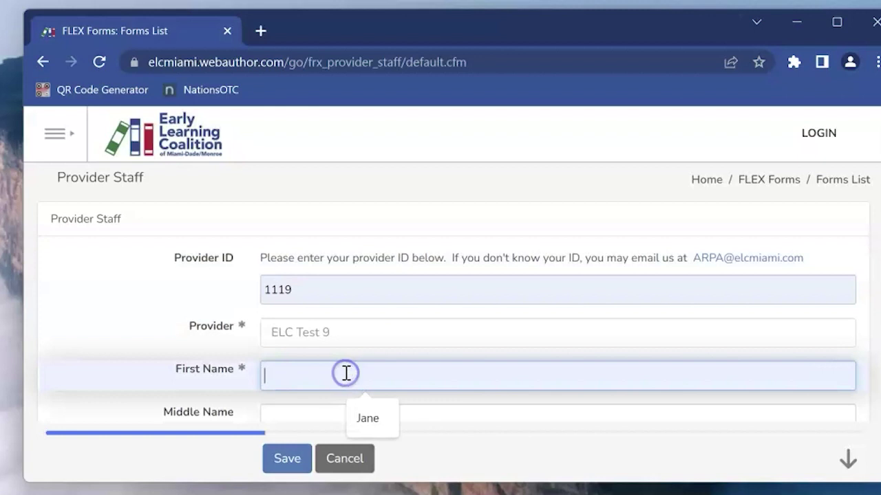
scroll(346, 373, down, 1)
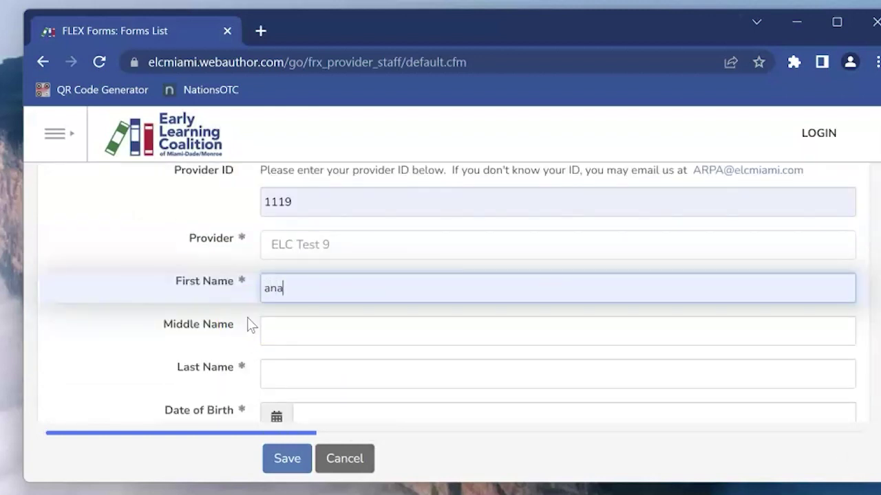
click(284, 388)
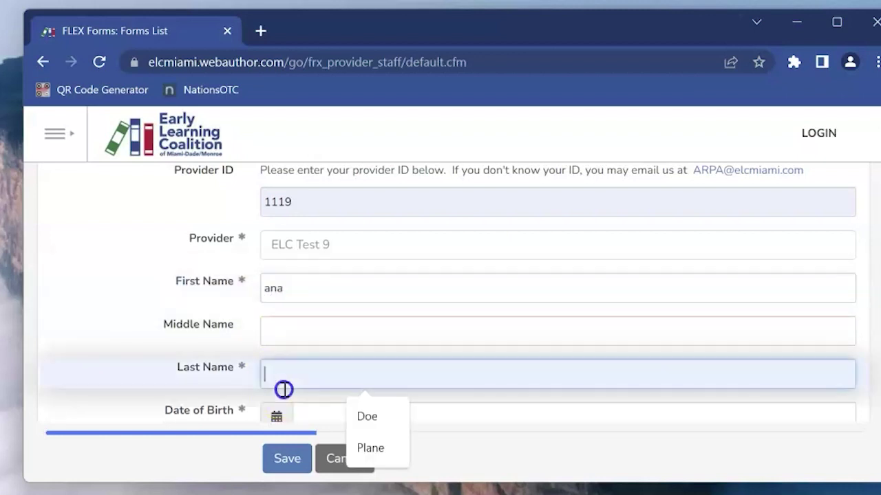
text(MA)
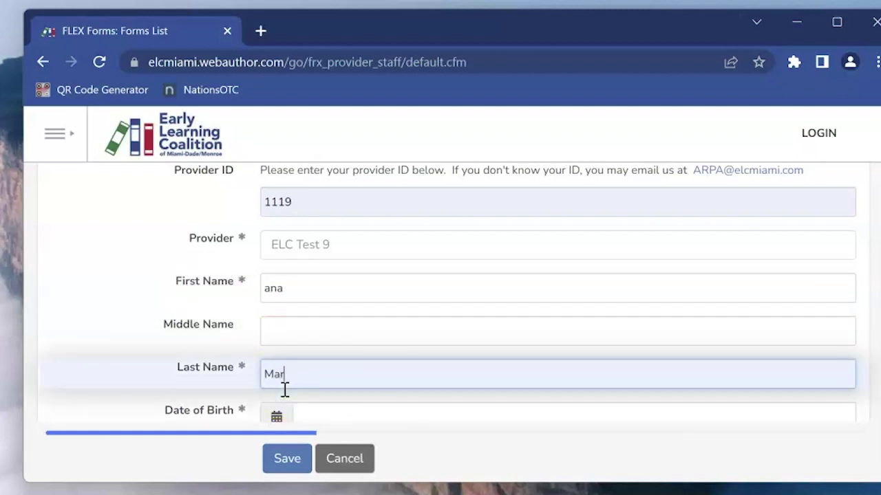
- Enter the staff member's date of birth and nine-digit SSN in the Provider Staff form
scroll(265, 357, down, 3)
scroll(412, 261, up, 1)
click(387, 242)
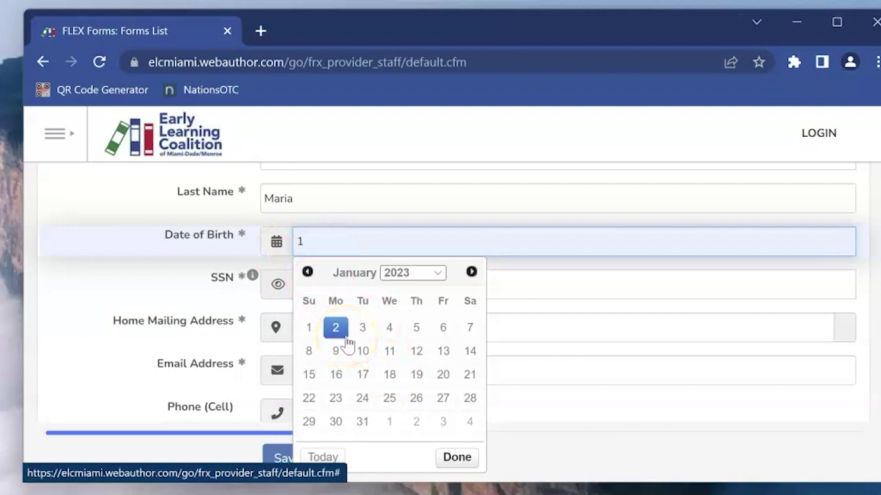
text(01/19/2)
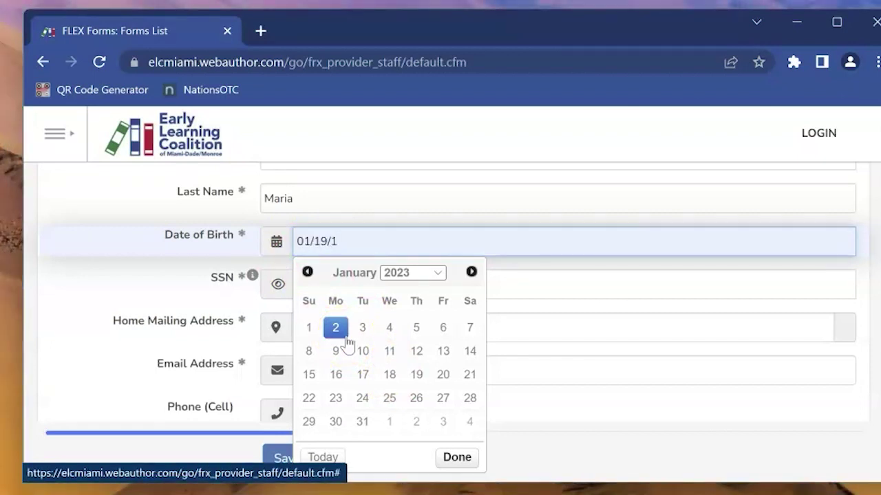
text(980)
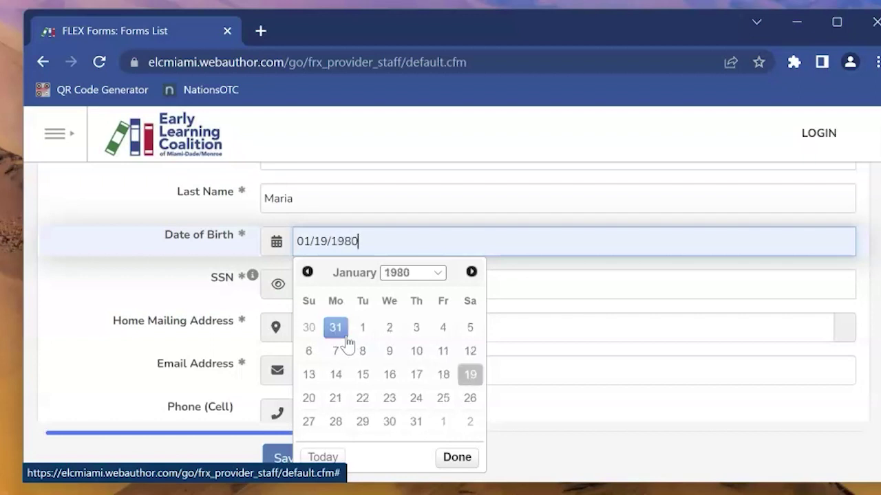
click(362, 337)
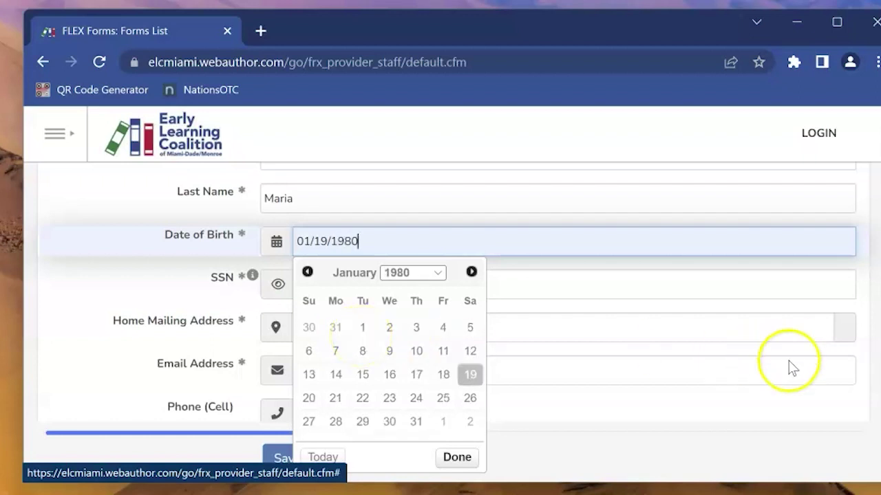
click(851, 326)
click(381, 284)
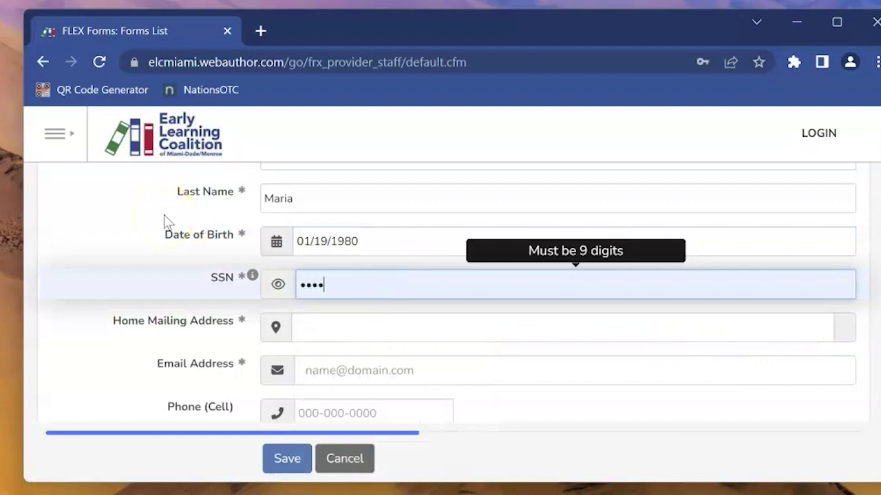
click(198, 298)
- Fill in the staff member's home mailing address by choosing one of the suggested matching addresses
click(308, 328)
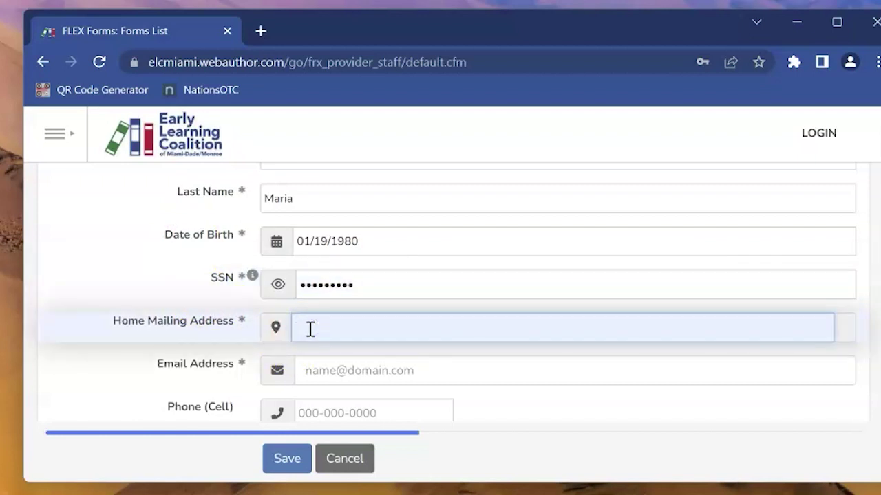
text(2345)
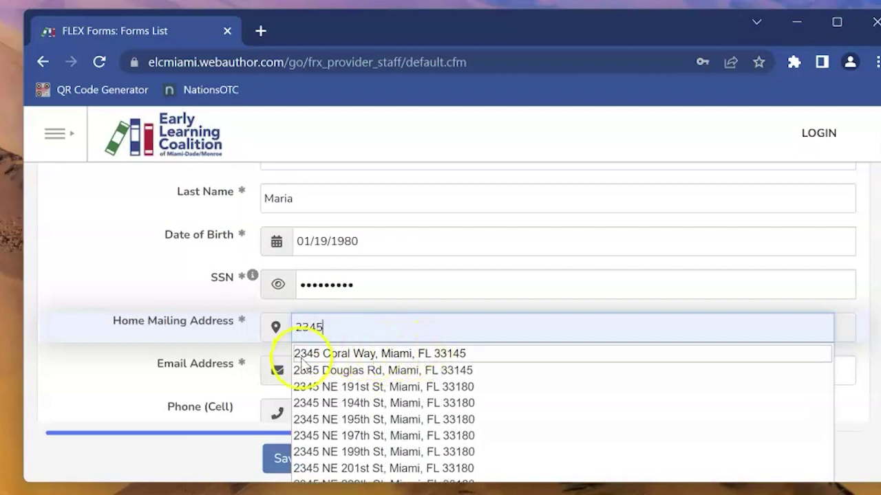
click(361, 358)
- Fill in the staff member's email address and cell phone number using the previously saved entries
click(445, 376)
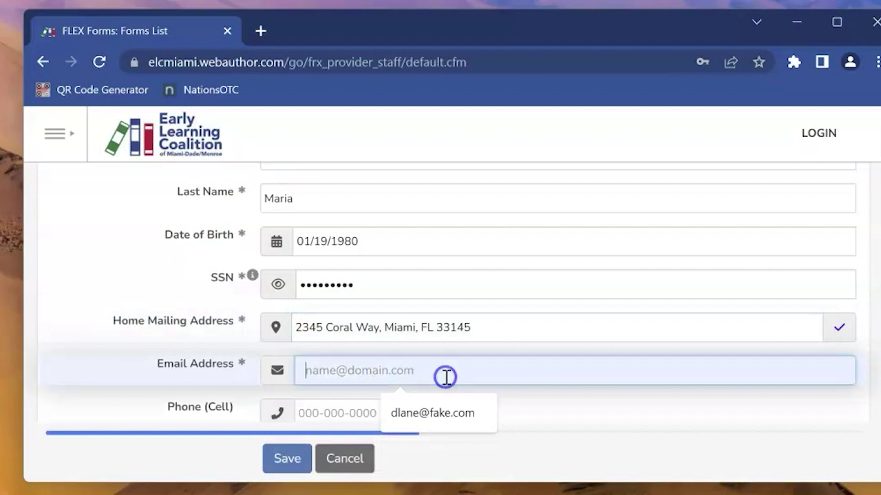
click(416, 414)
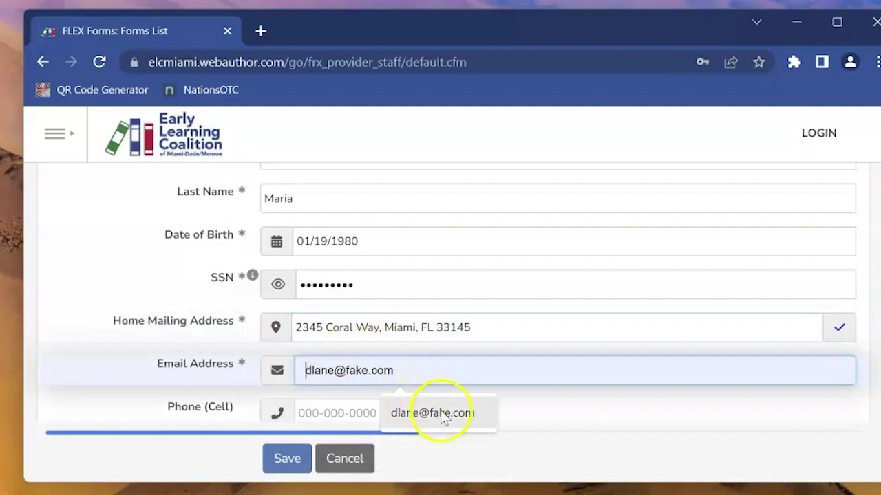
click(468, 416)
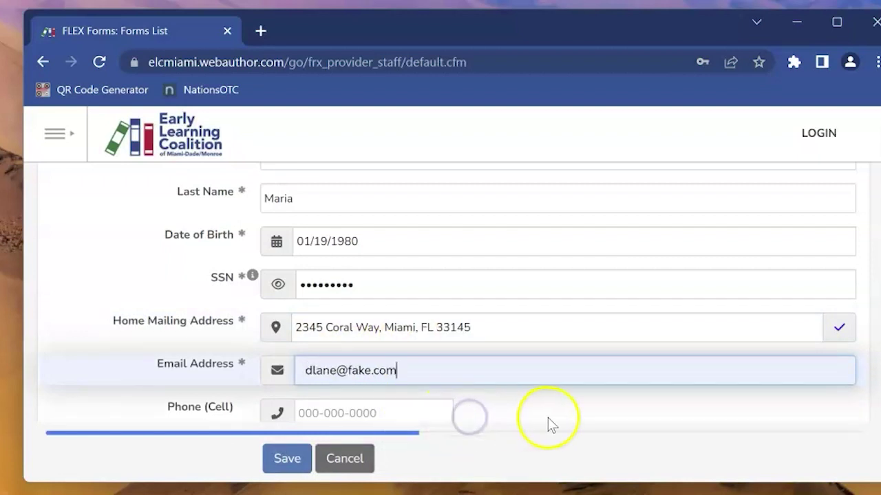
scroll(550, 424, down, 3)
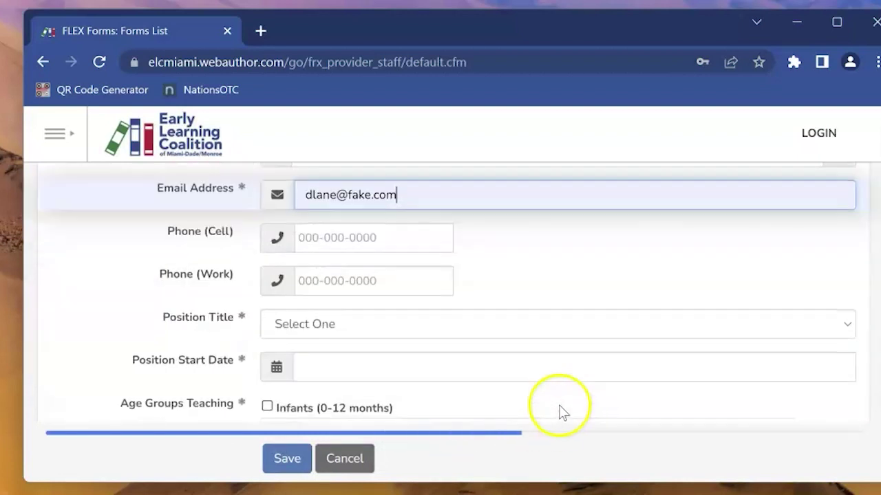
click(383, 238)
click(406, 278)
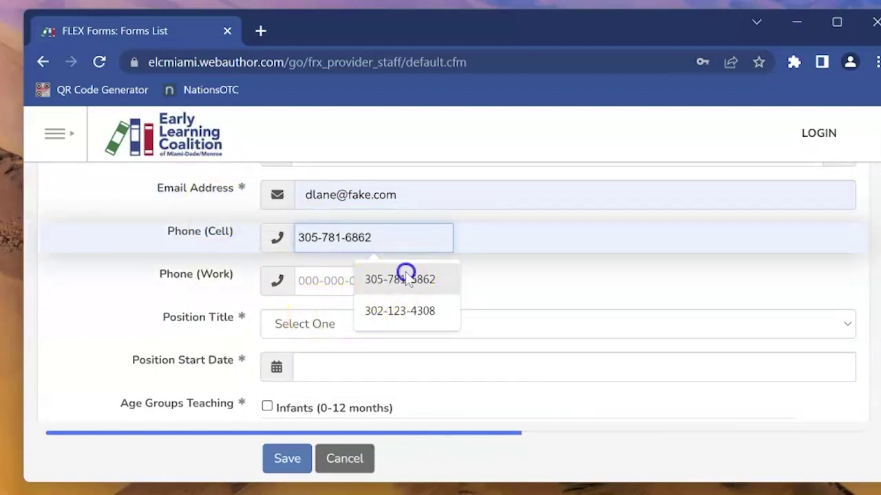
- Set the position title to Educator and the position start date to 01/02/2023
scroll(475, 336, down, 1)
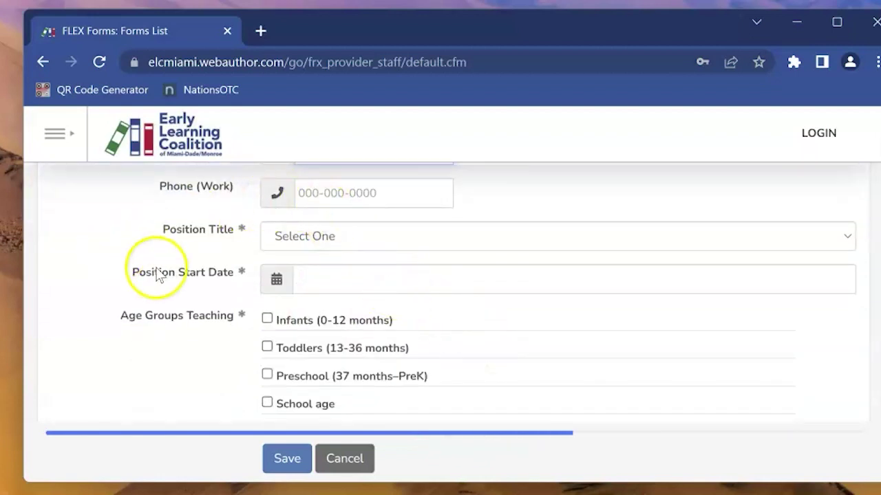
click(360, 237)
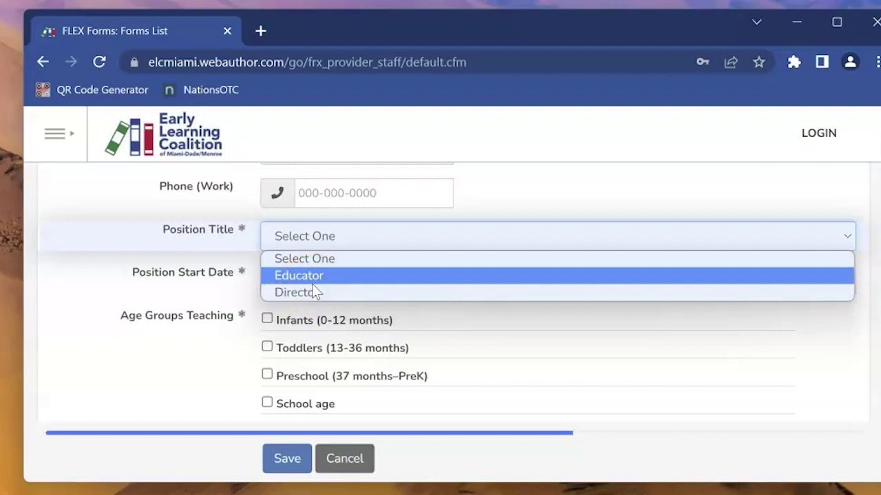
click(313, 283)
click(332, 290)
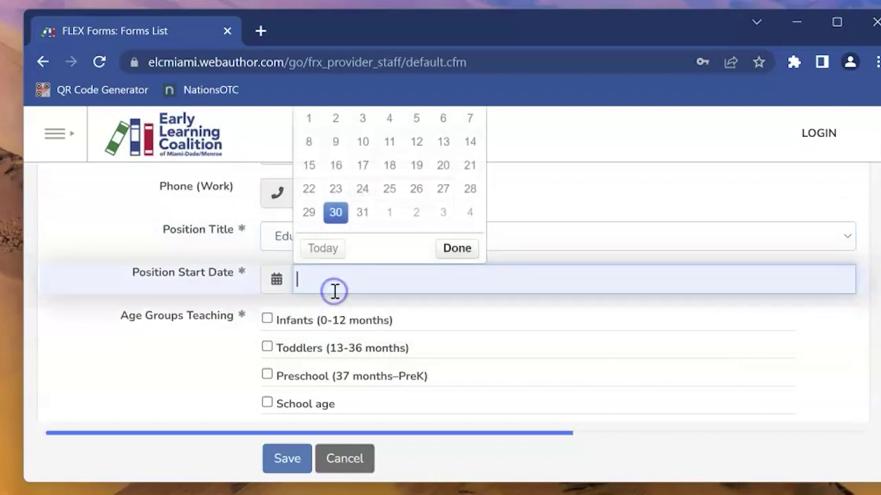
scroll(370, 264, up, 3)
scroll(364, 262, down, 1)
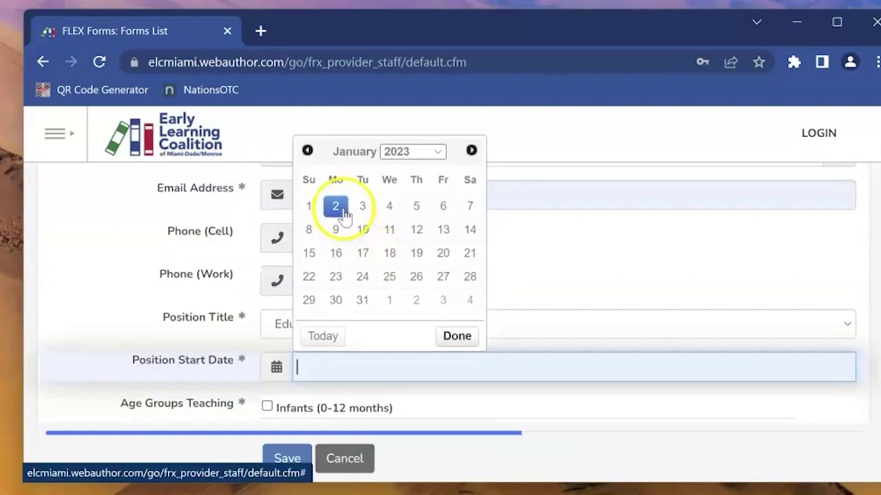
click(336, 206)
- Choose Infants (0-12 months) as the age group taught and 2 – 5 years worked in the early childhood field
scroll(481, 392, down, 1)
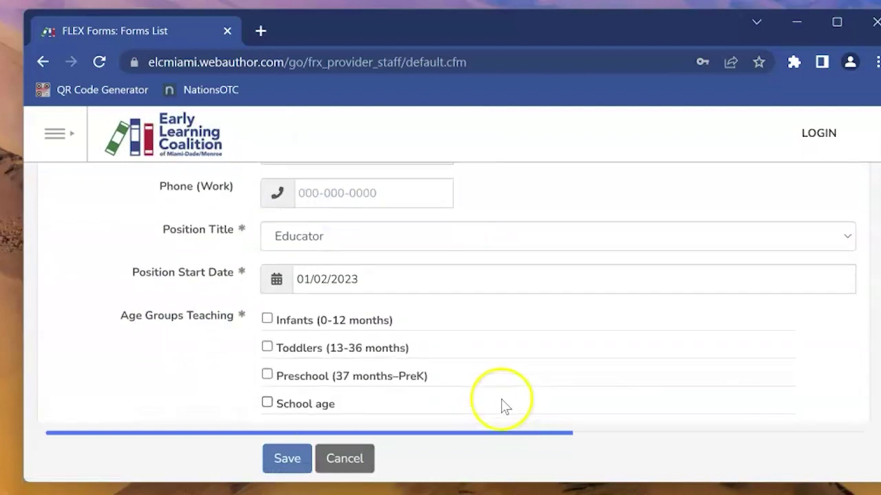
scroll(499, 405, down, 1)
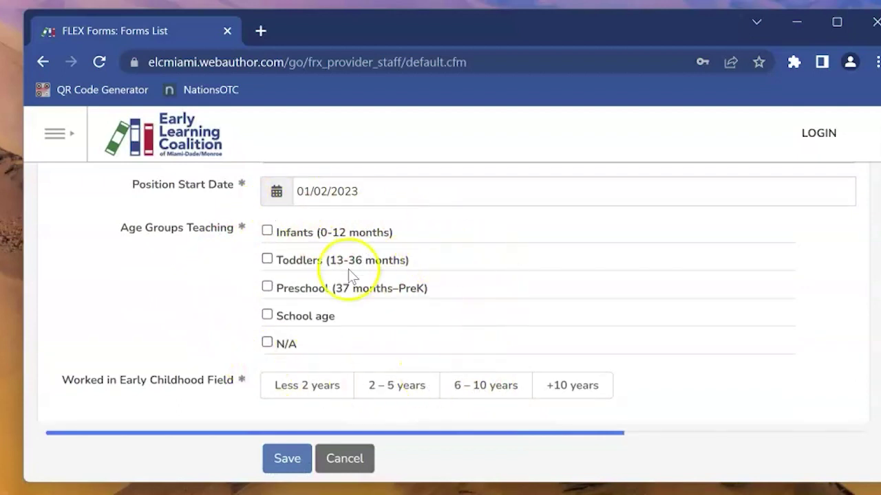
click(267, 231)
scroll(391, 353, down, 1)
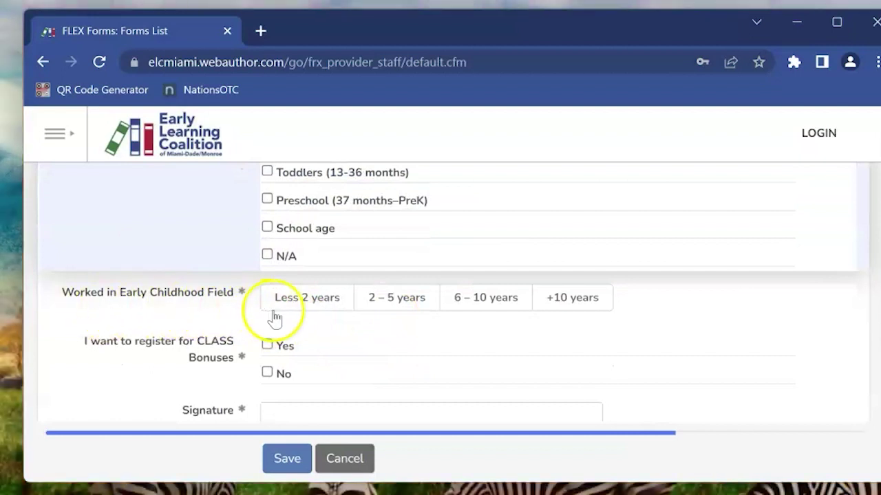
click(406, 304)
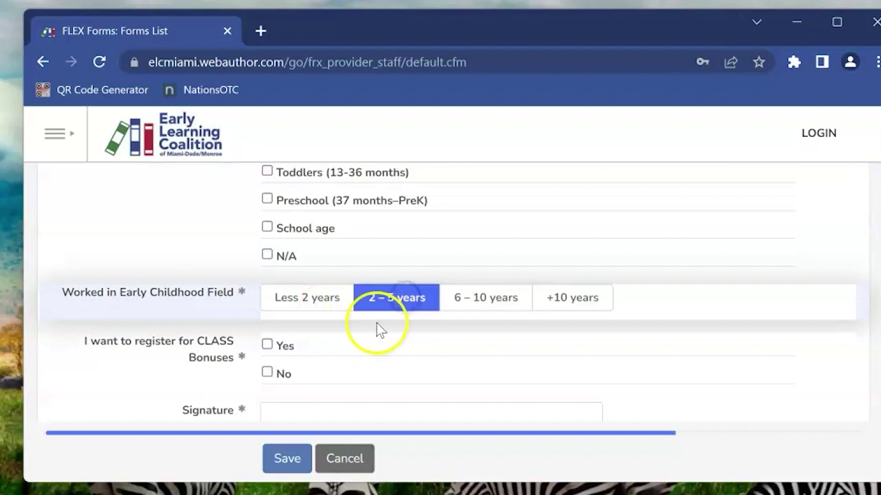
- Register the staff member for CLASS bonuses, choosing the CLASS Bonus - Infant course with Spanish as the course language preference
scroll(377, 326, down, 1)
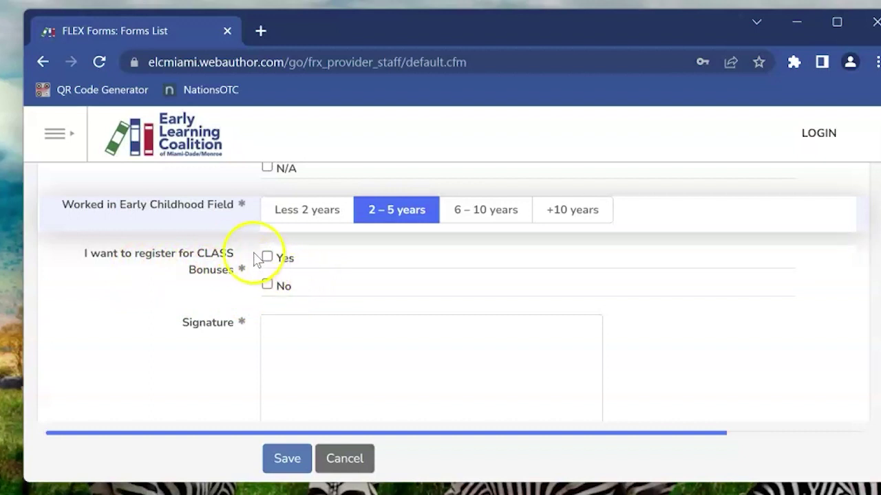
click(268, 257)
scroll(535, 373, down, 1)
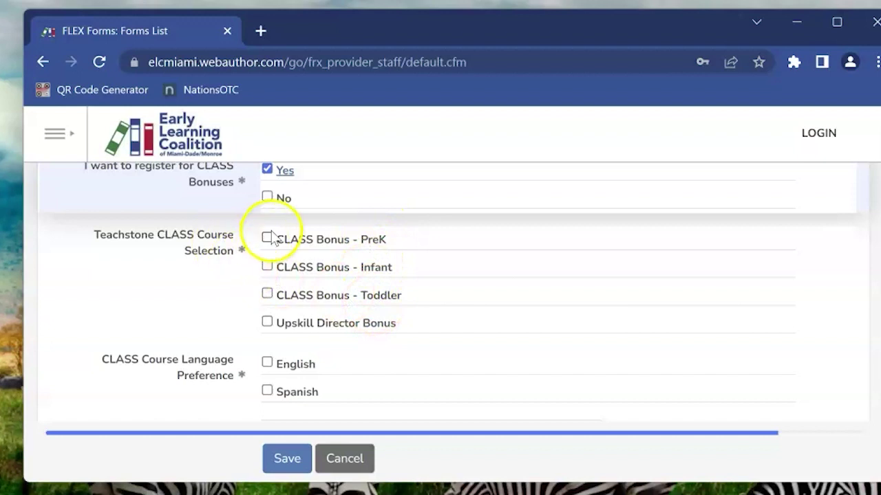
click(267, 267)
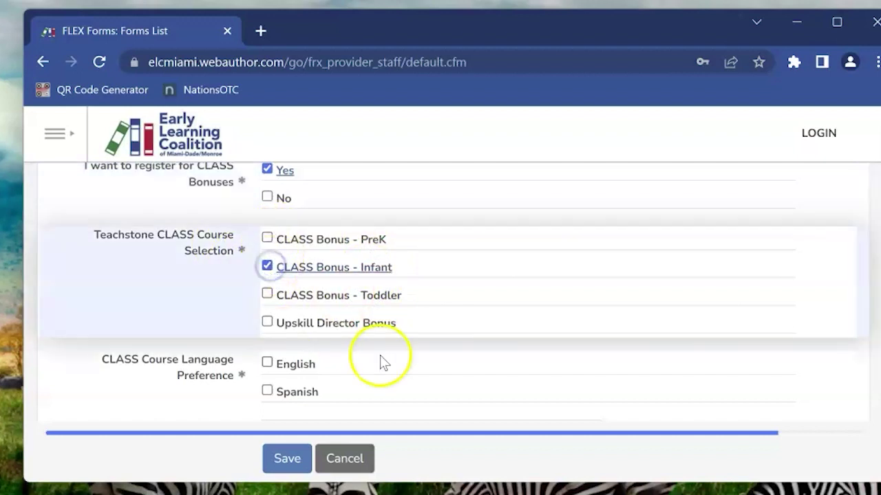
scroll(255, 330, down, 1)
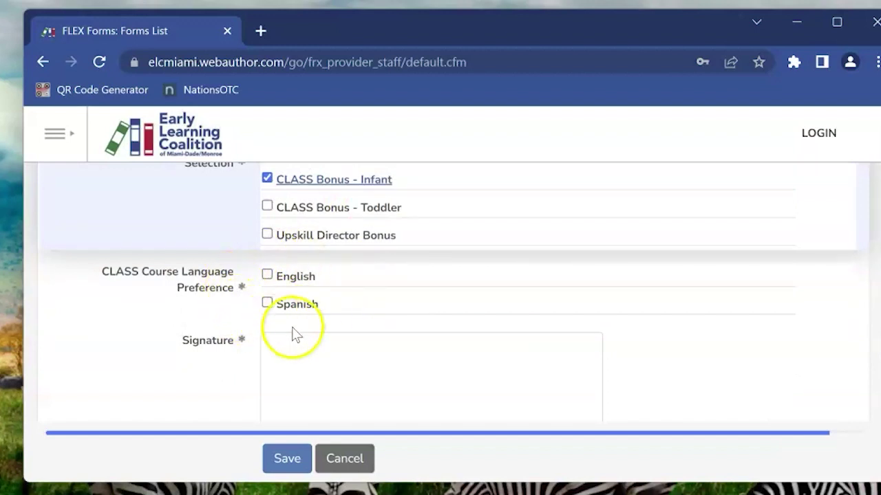
click(268, 304)
- Draw a freehand signature in the form's Signature field
scroll(385, 330, down, 2)
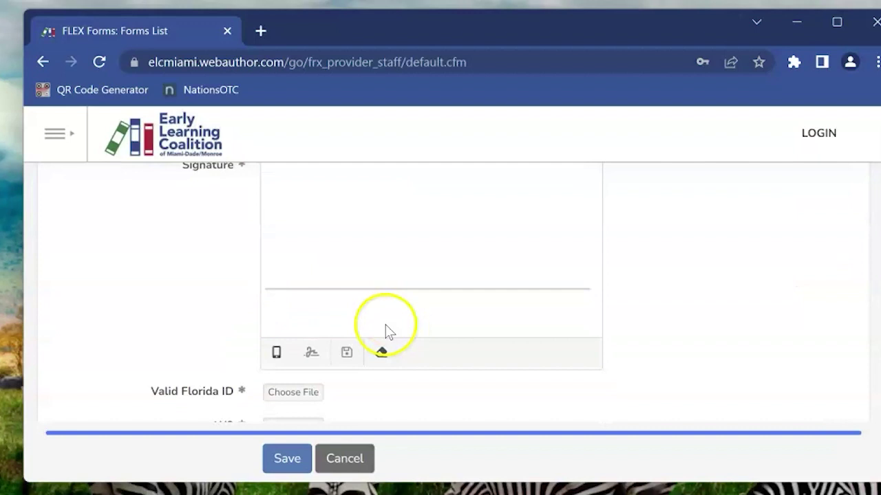
click(311, 356)
mouse_move(324, 224)
mouse_down()
mouse_move(314, 230)
mouse_move(335, 220)
mouse_move(509, 266)
mouse_up()
- Upload the saved Florida ID image to the Valid Florida ID field of the Provider Staff form
scroll(636, 301, down, 2)
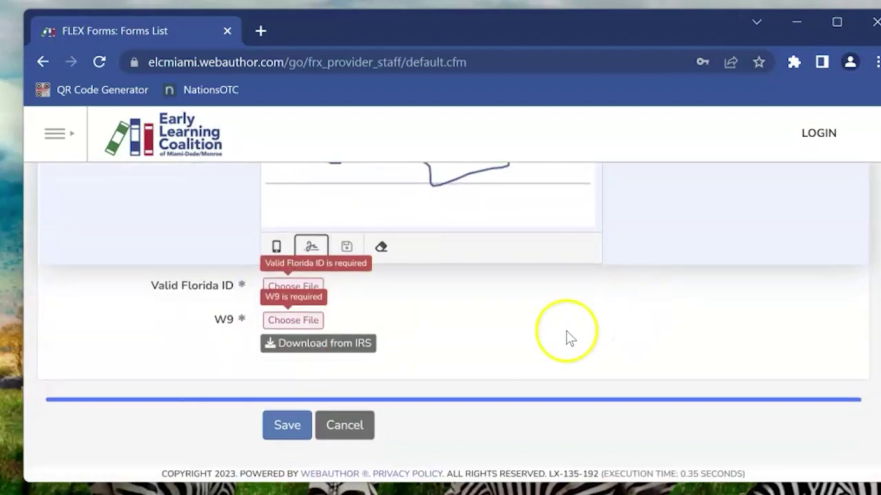
click(286, 291)
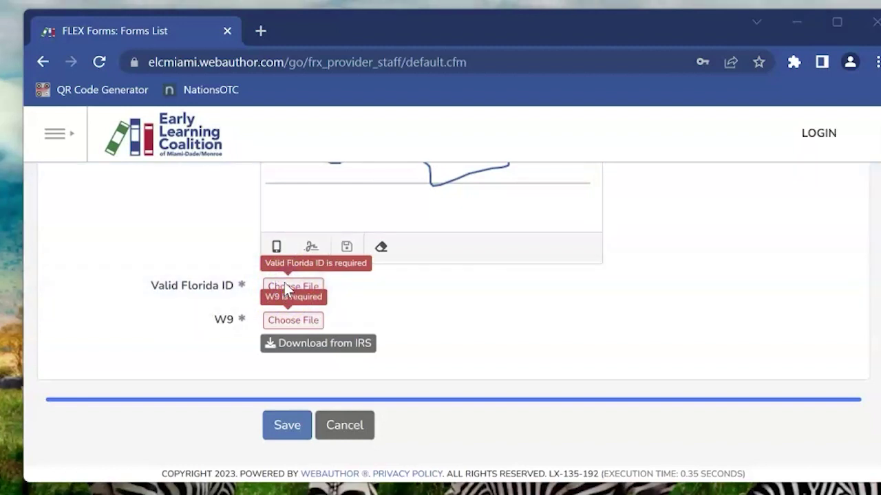
click(350, 294)
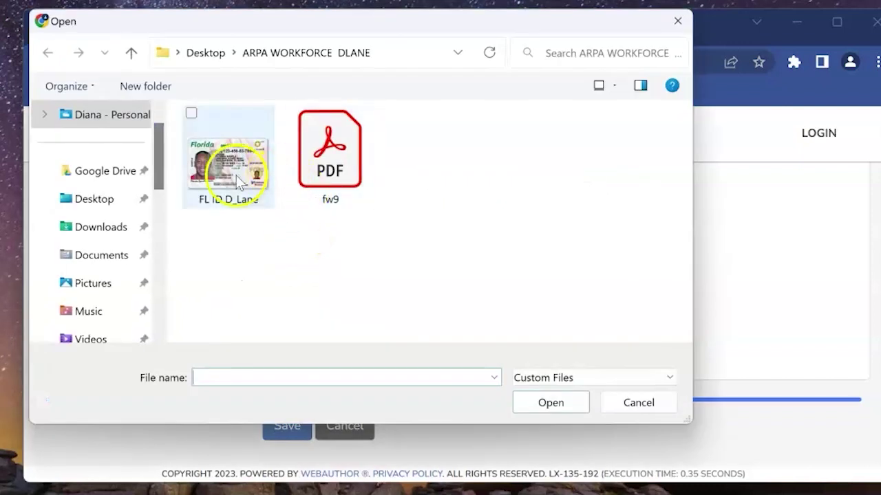
click(204, 188)
click(542, 402)
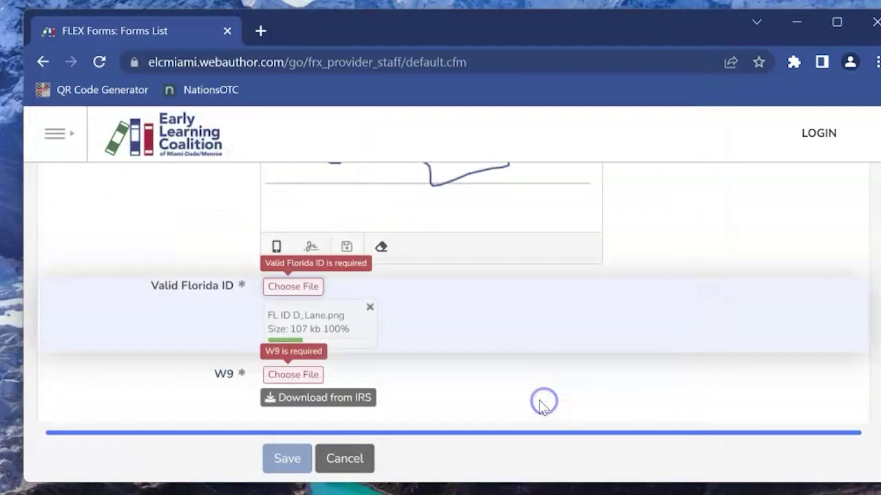
- Upload the fw9 PDF to the W9 field and save the Provider Staff form
scroll(462, 349, down, 3)
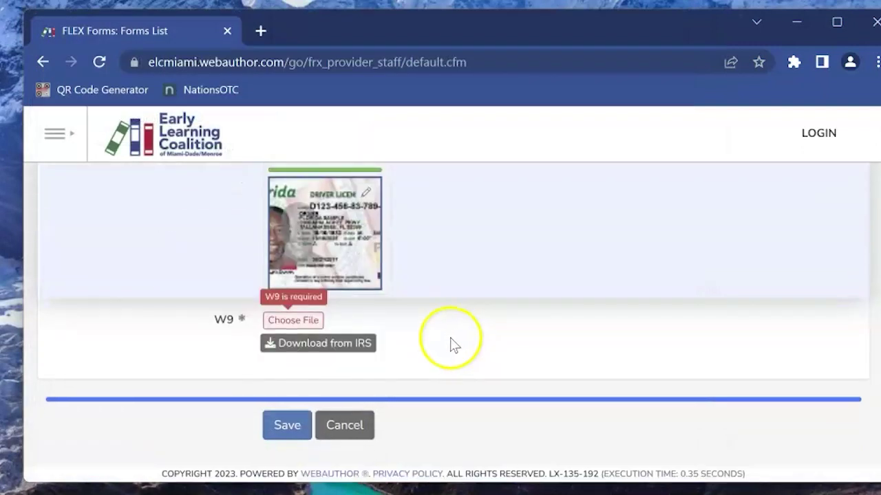
click(298, 318)
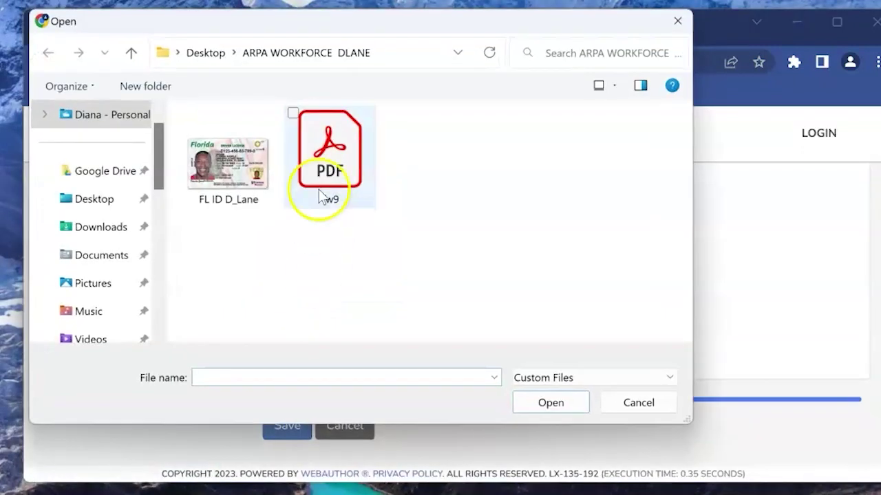
click(320, 197)
click(550, 404)
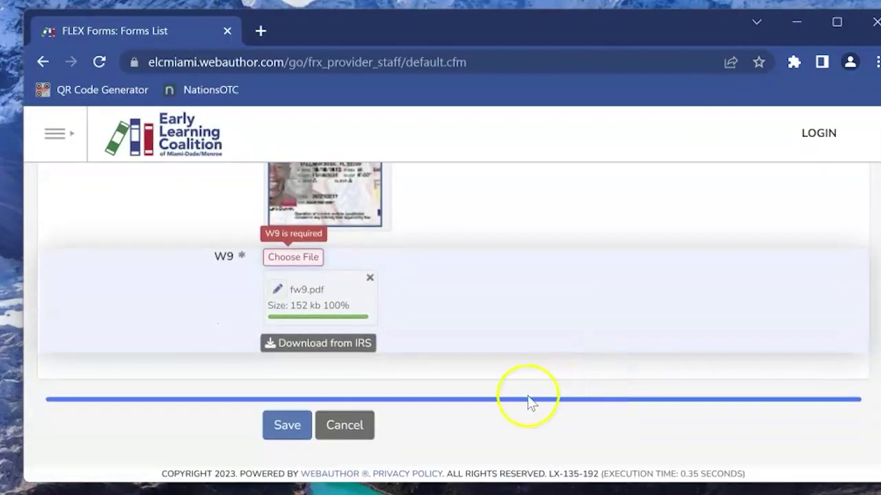
click(284, 432)
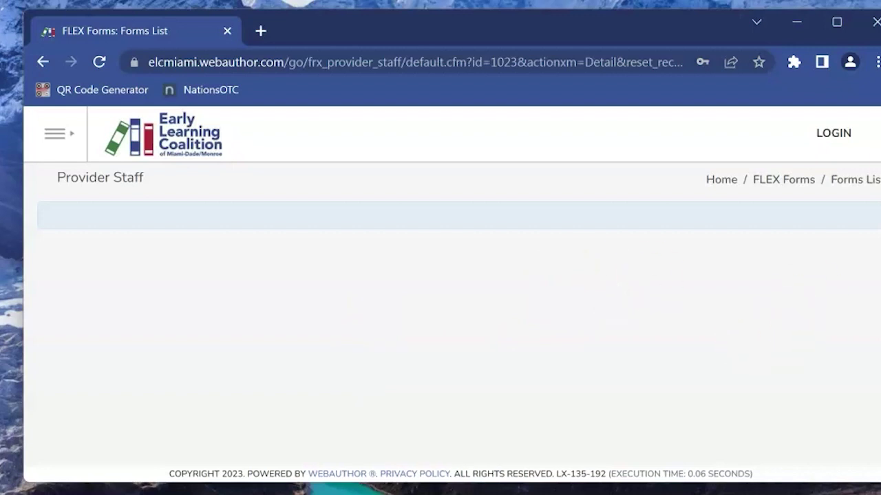
- Switch to the ARPA Workforce Grants page and look over the Early Learning Educators Bonus and Grant Program section
click(794, 22)
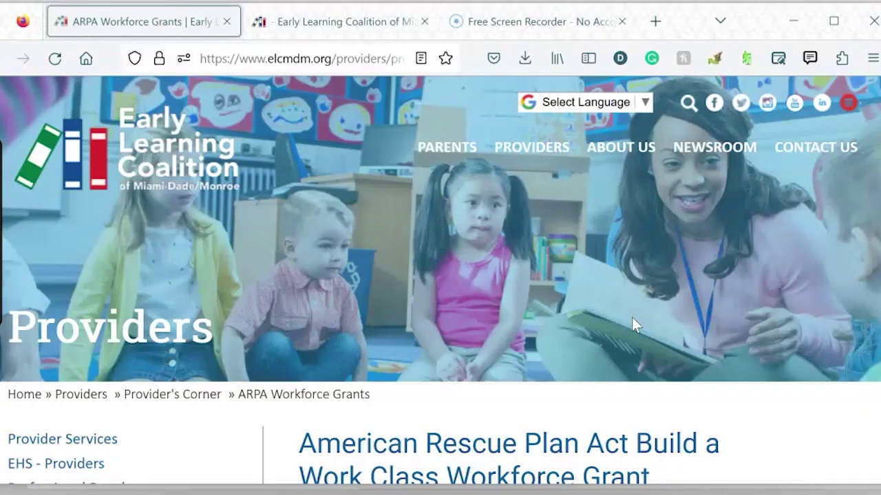
scroll(631, 317, down, 2)
scroll(633, 320, down, 4)
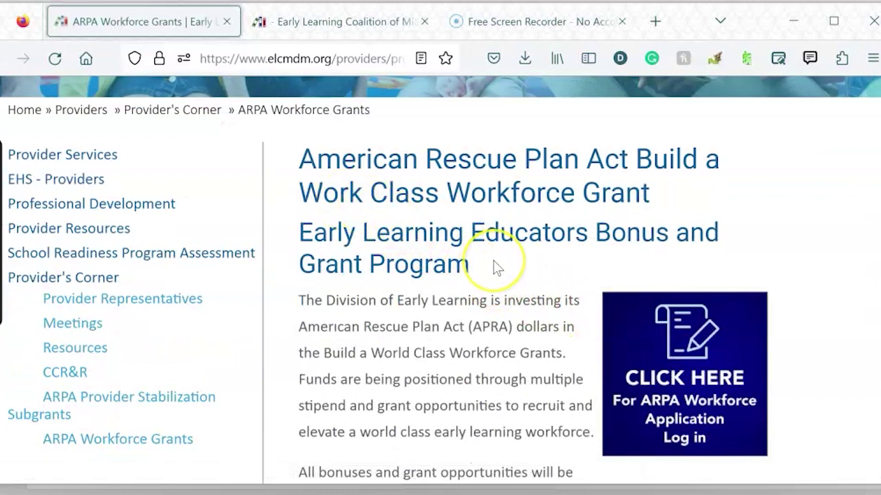
scroll(468, 275, down, 2)
scroll(447, 385, down, 4)
scroll(619, 358, up, 4)
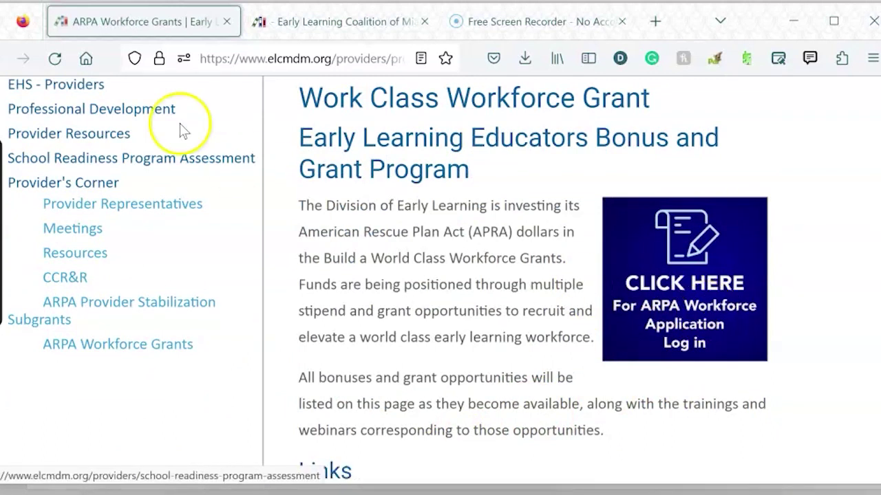
- Go to the ARPA dashboard in the provider account and start an Educator/Director Request for ELC TEST 9
click(337, 33)
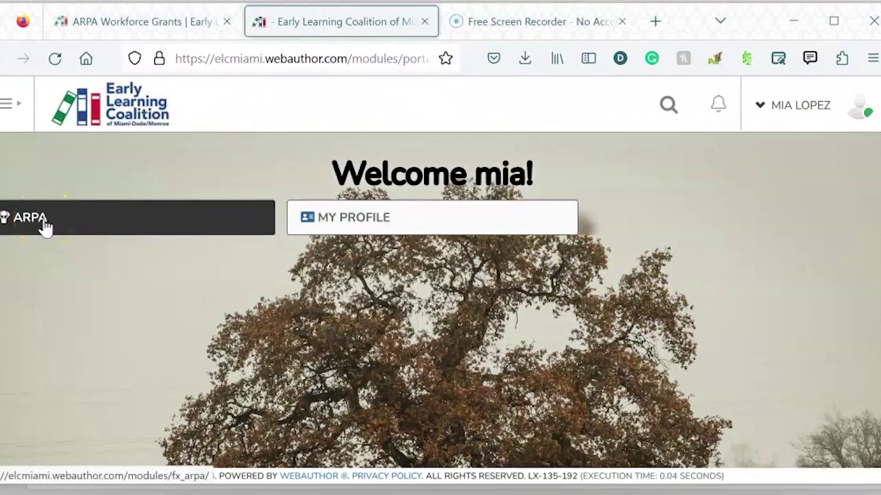
click(66, 227)
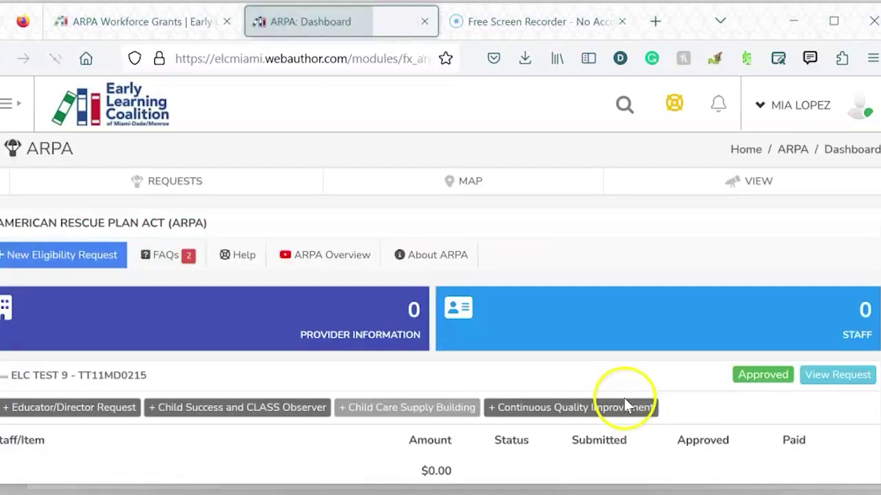
scroll(556, 394, down, 1)
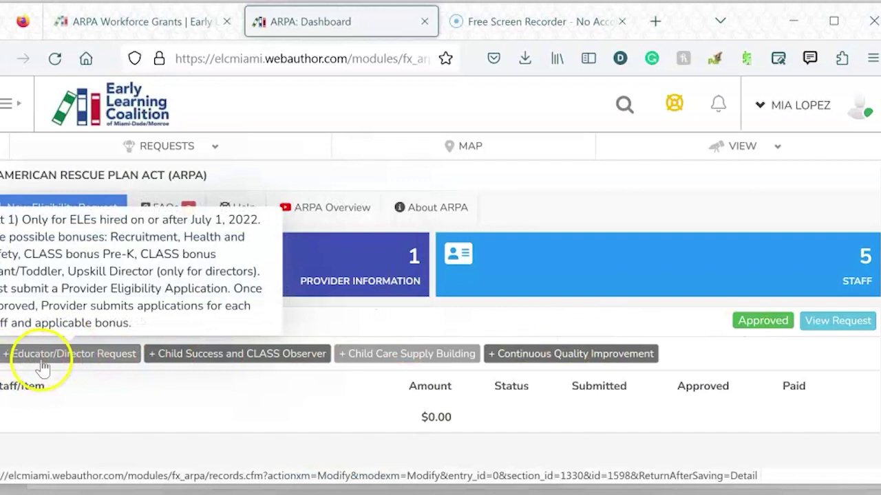
click(92, 359)
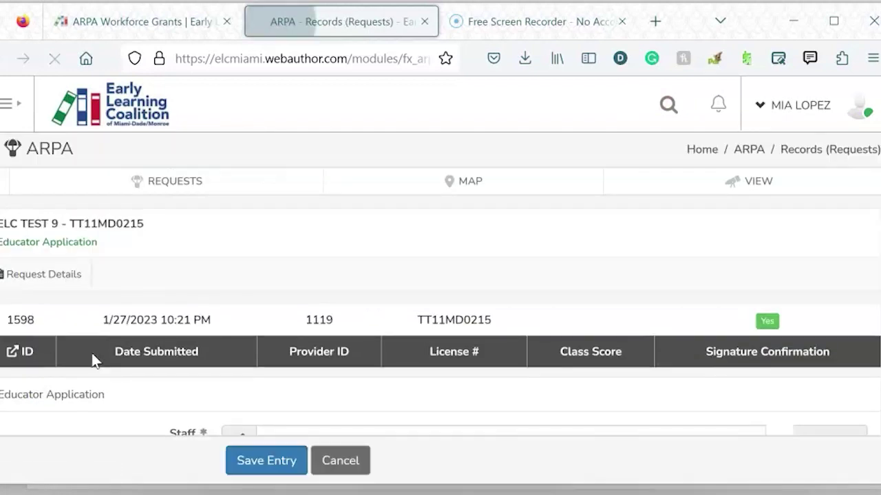
- Look over the Educator Application's bonus options and the existing staff choices in the Staff field without selecting anyone
click(489, 383)
scroll(491, 381, down, 3)
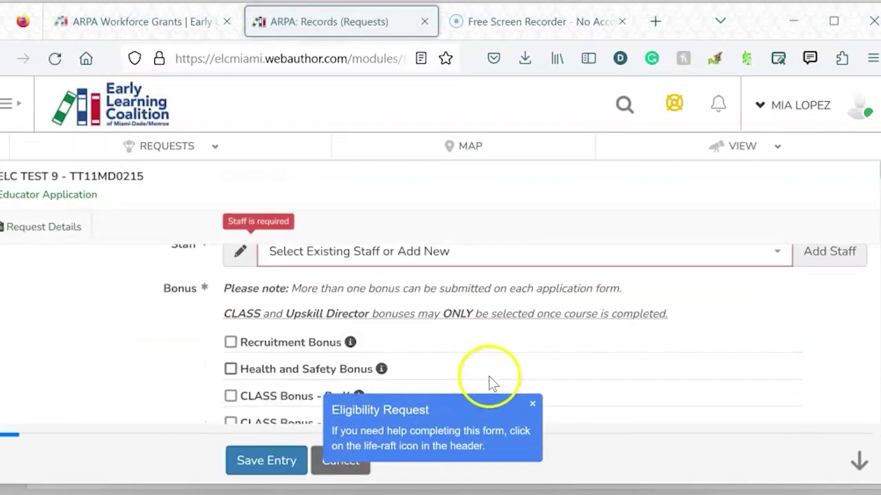
scroll(488, 382, up, 1)
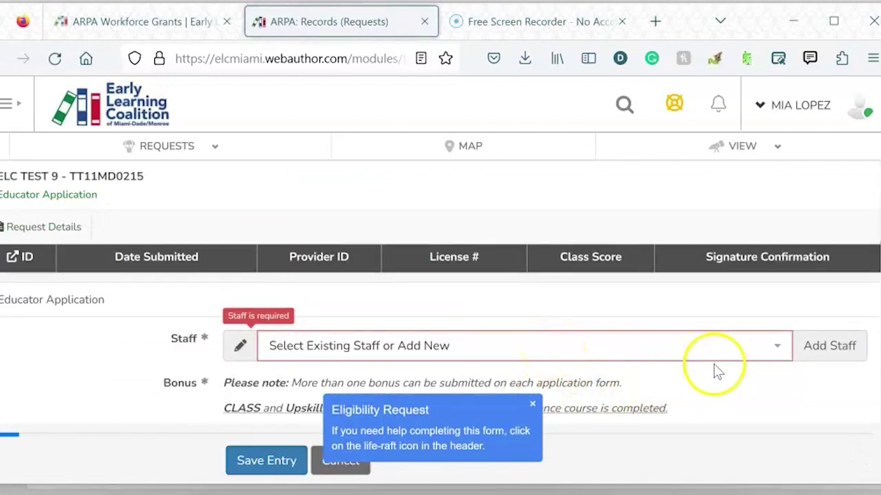
click(778, 351)
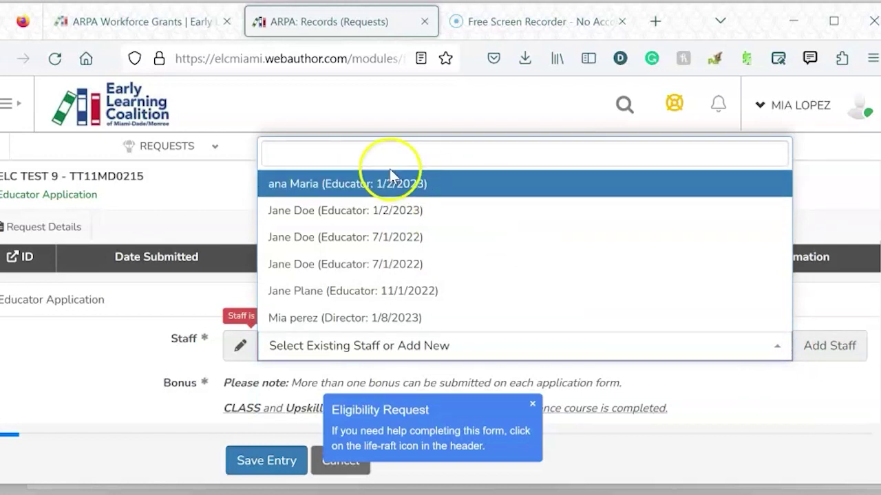
click(288, 342)
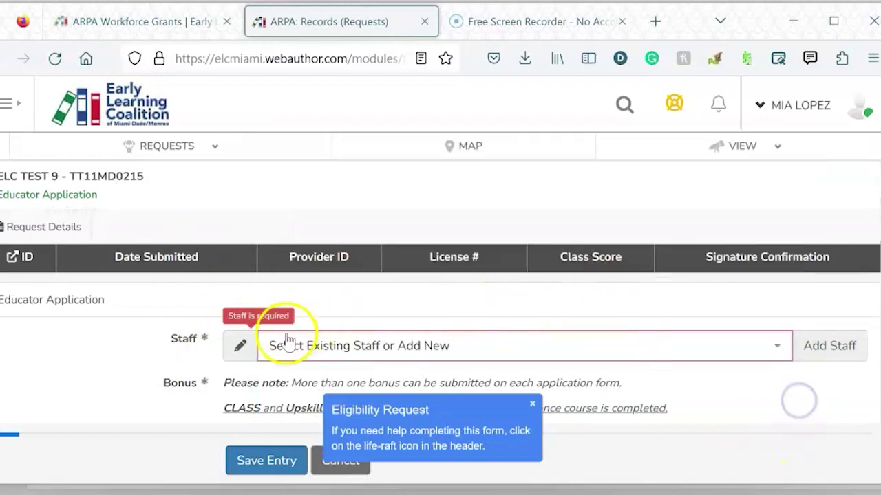
- Review the Add Staff form from First Name to the W9 upload, close it unsaved, and recheck the existing staff choices
click(832, 347)
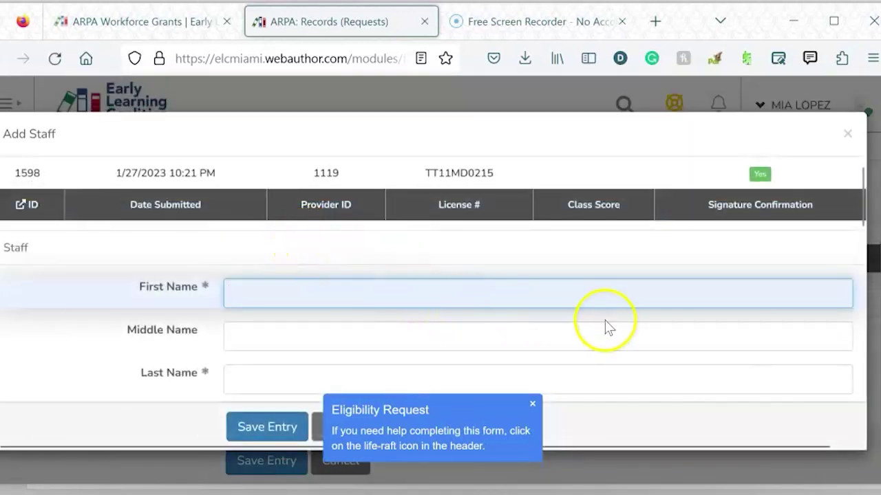
scroll(605, 327, down, 8)
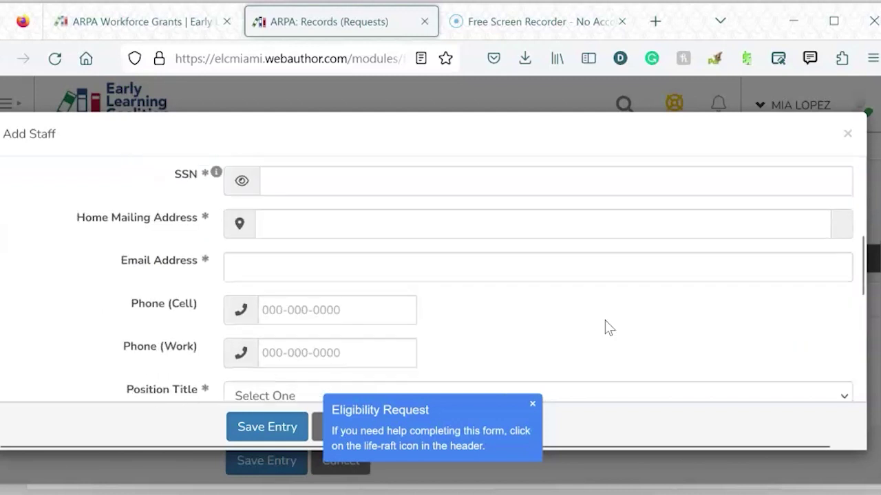
scroll(605, 327, down, 3)
scroll(607, 328, down, 3)
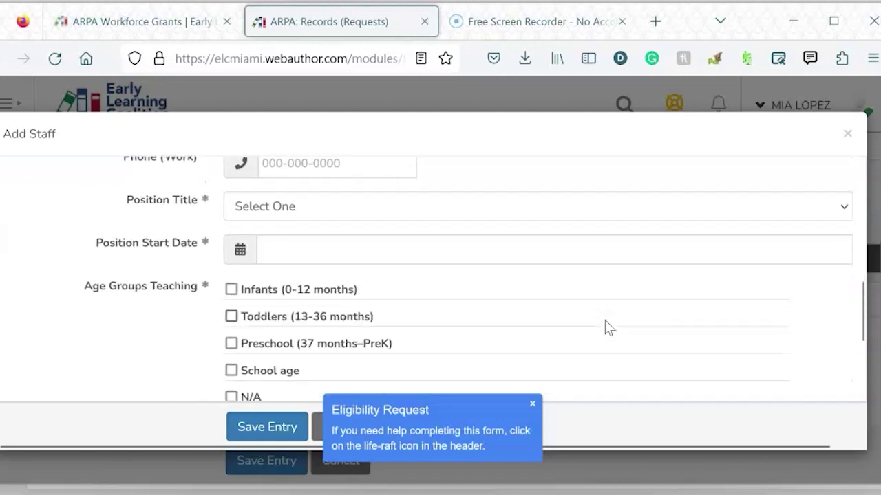
scroll(608, 328, down, 12)
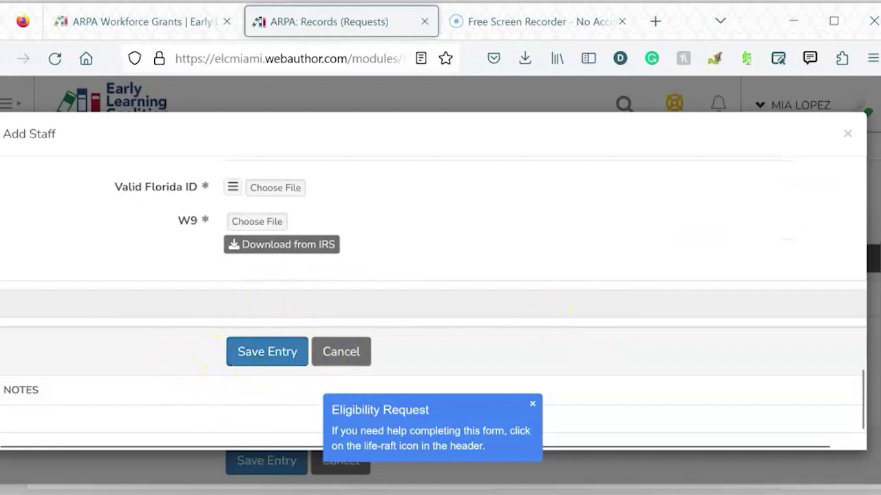
click(847, 135)
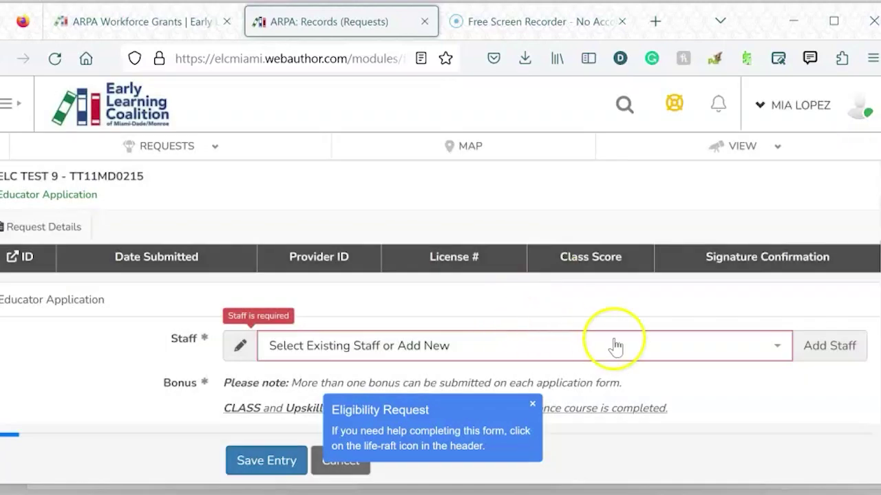
click(778, 346)
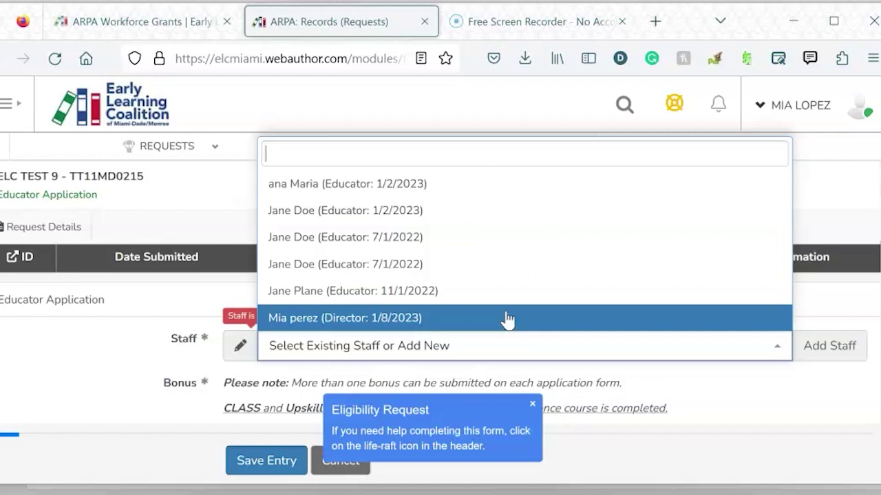
click(807, 430)
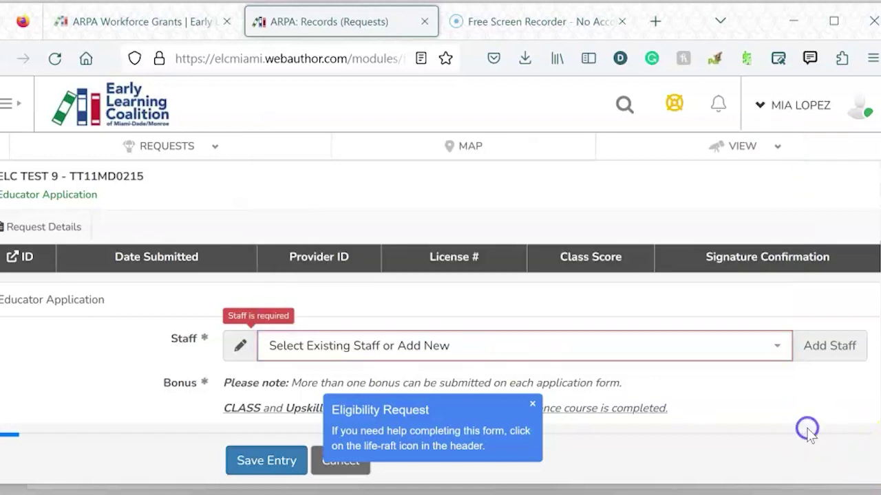